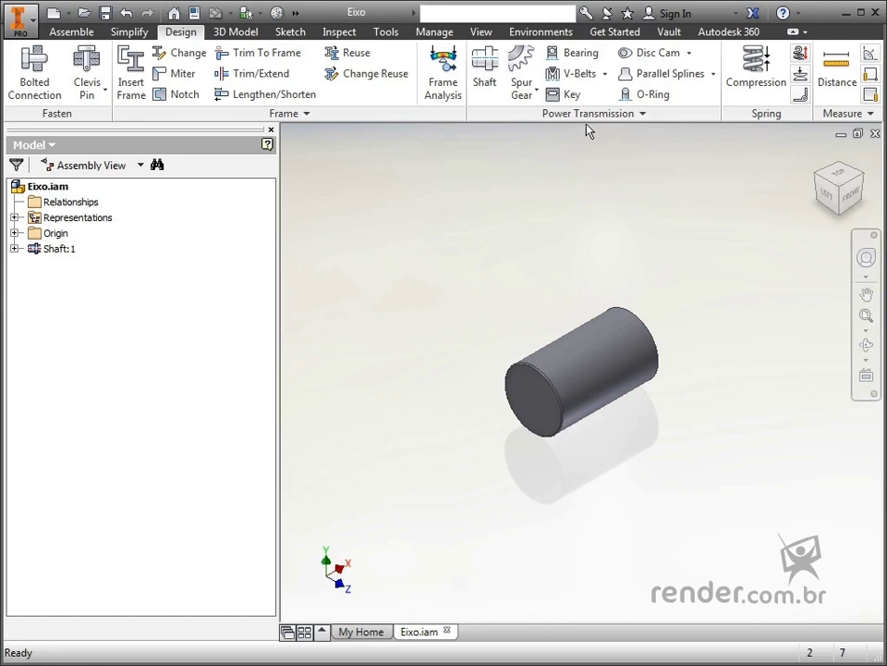
Step: Start the V-Belts generator and choose the A - ANSI/RMA IP-20 Classical Wrapped V-Belt
click(607, 74)
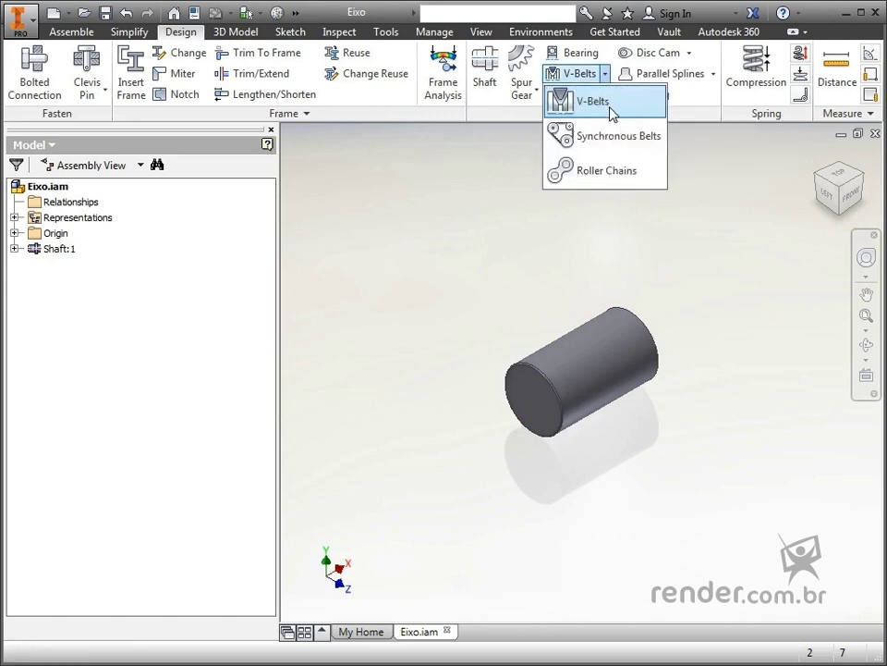
click(606, 109)
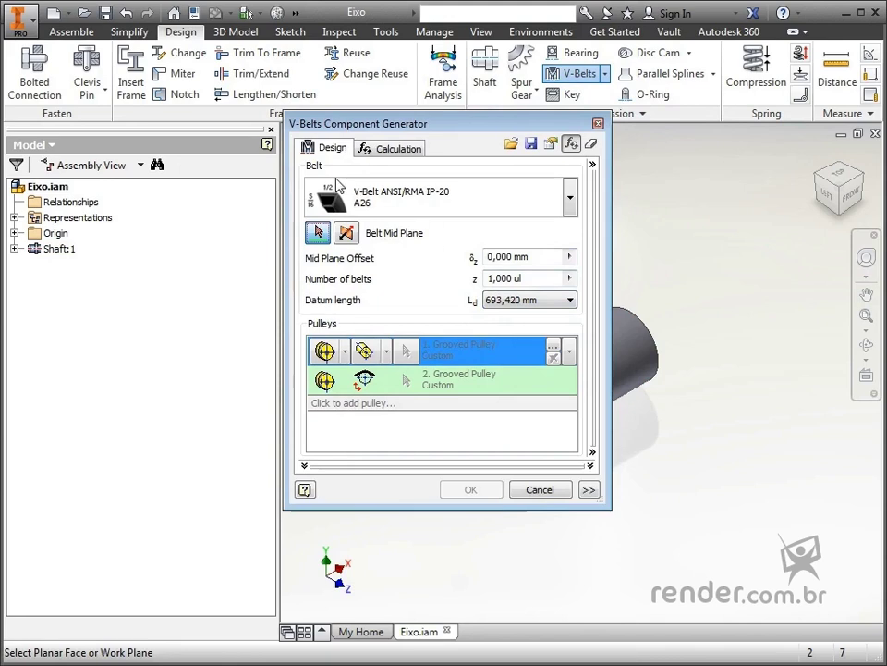
click(570, 199)
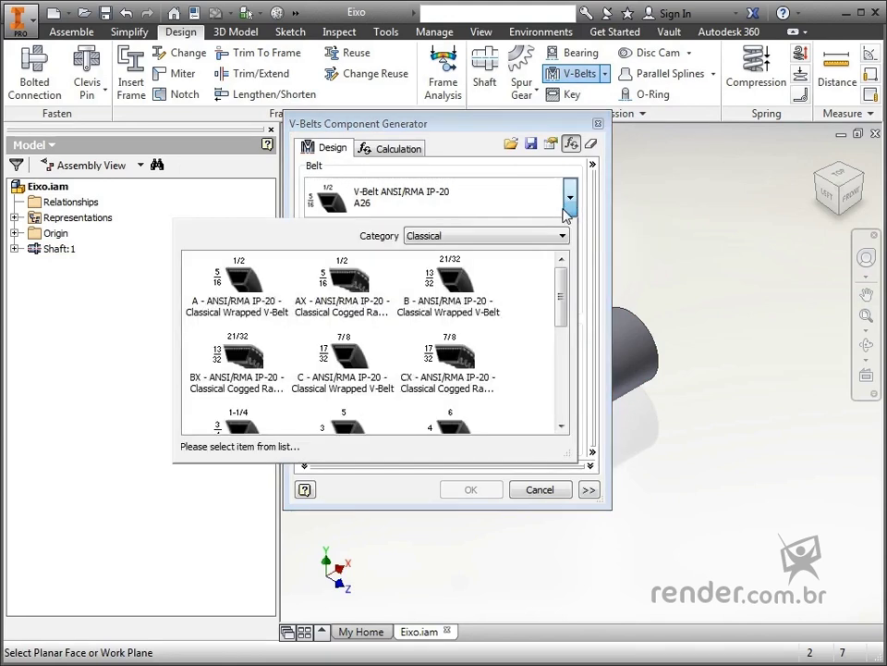
mouse_move(565, 290)
mouse_down()
mouse_move(561, 418)
mouse_move(561, 297)
mouse_up()
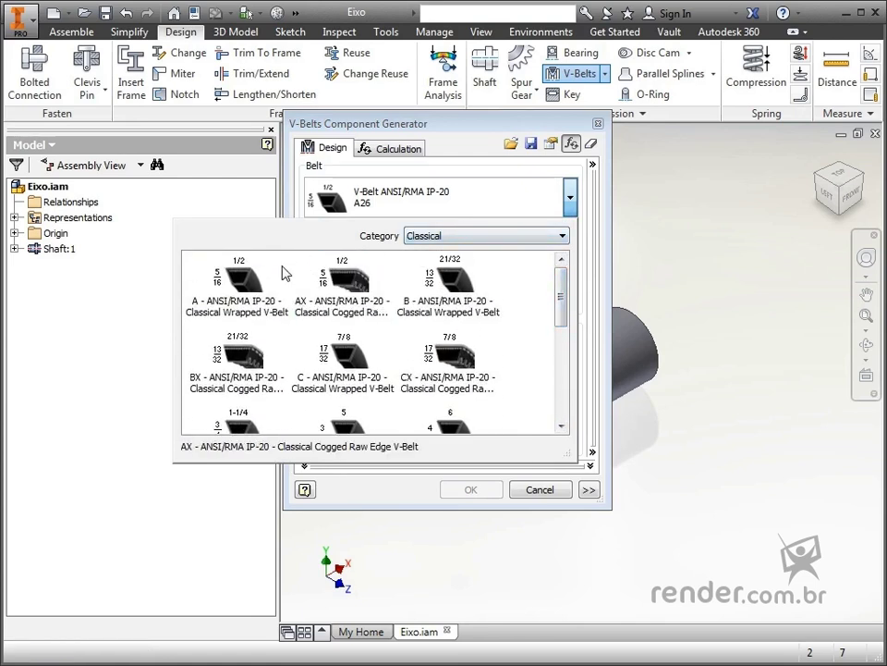
click(258, 286)
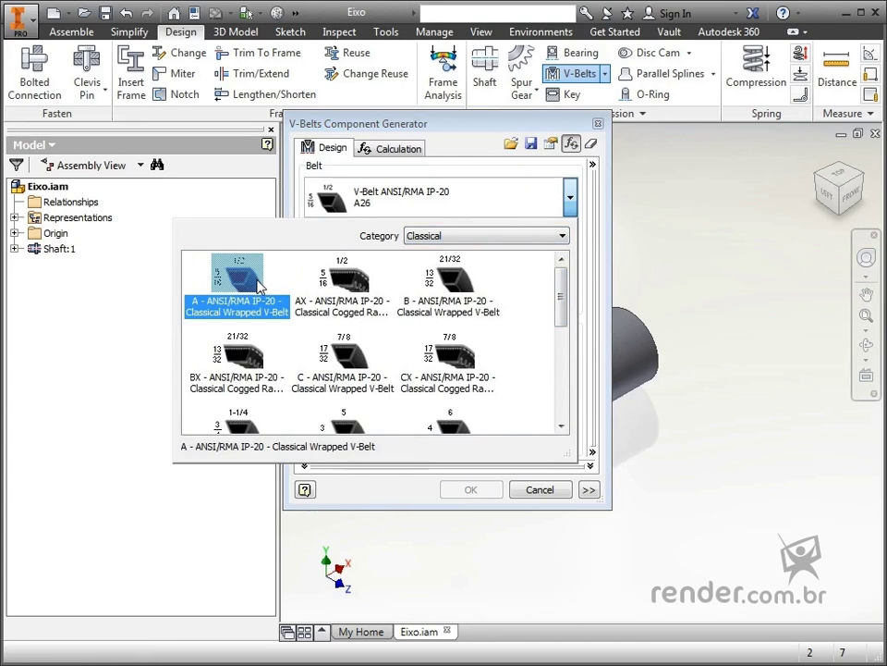
click(258, 285)
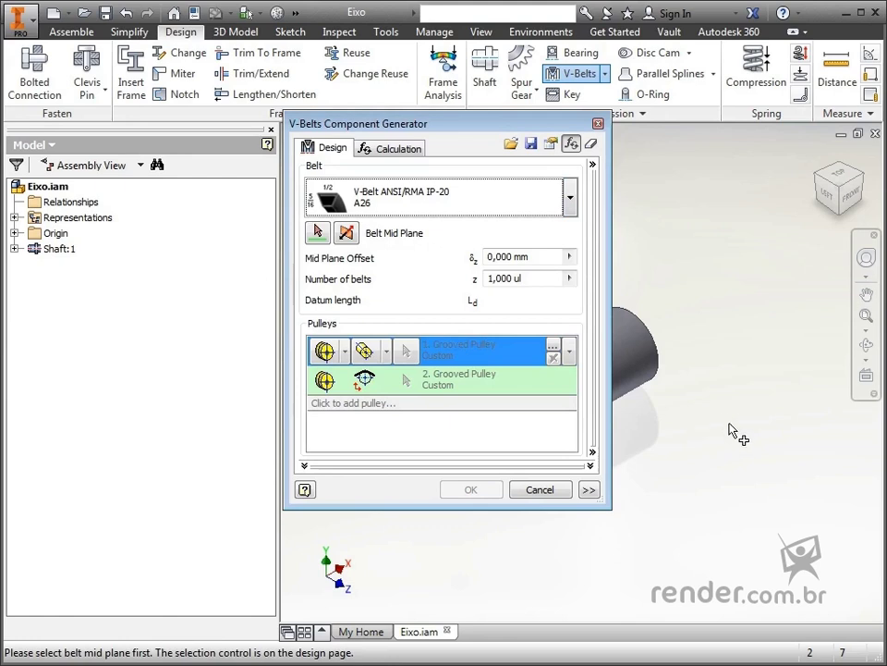
key(F2)
Step: Use the assembly origin's YZ Plane as the belt mid plane, framing both pulleys
drag(785, 487, 848, 452)
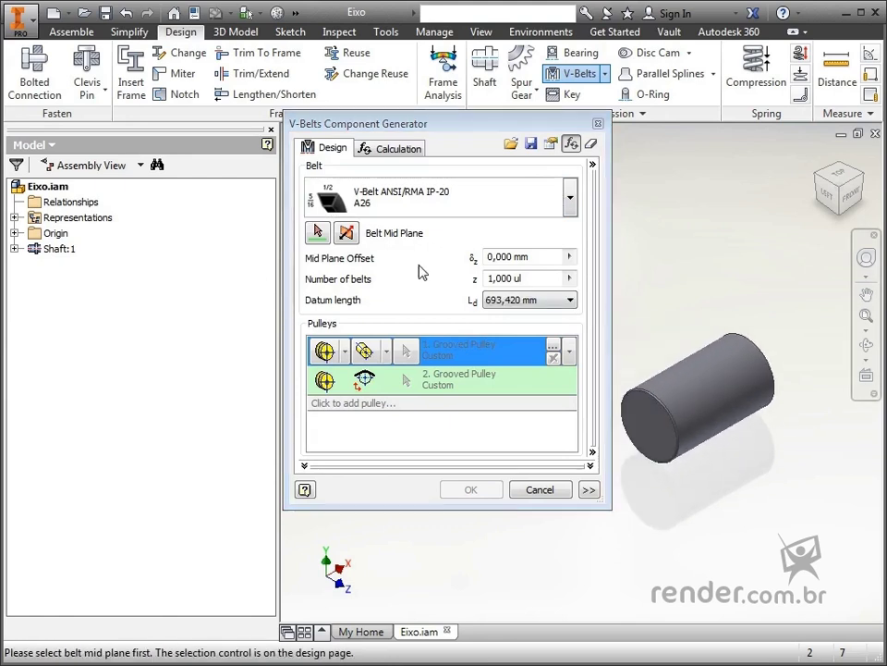
click(318, 234)
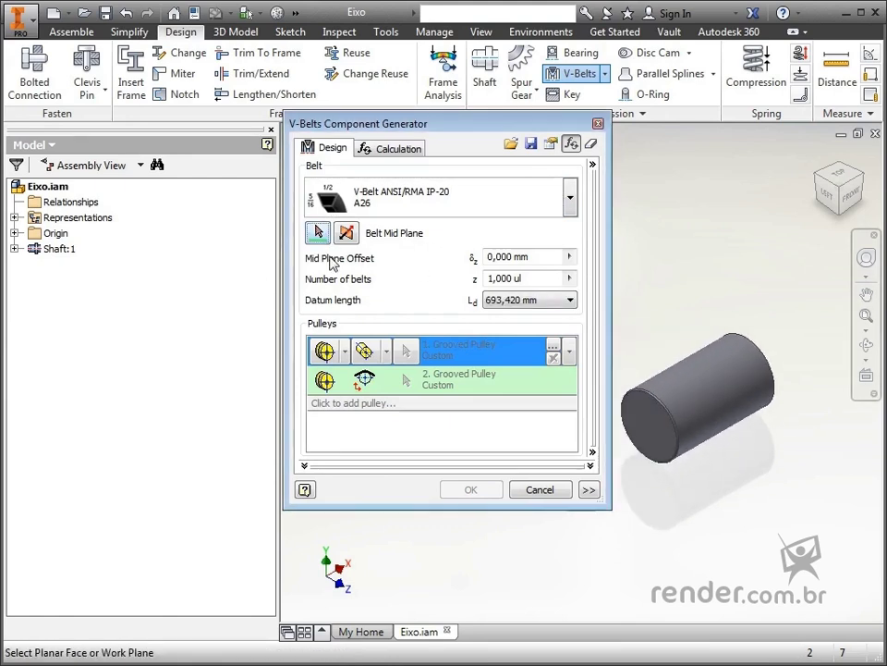
click(15, 233)
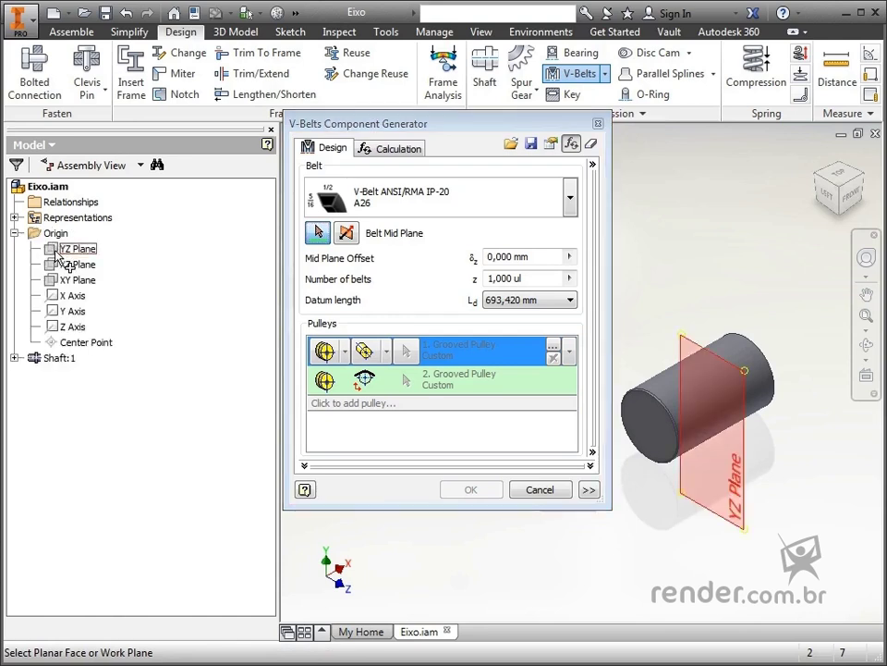
click(57, 251)
click(15, 233)
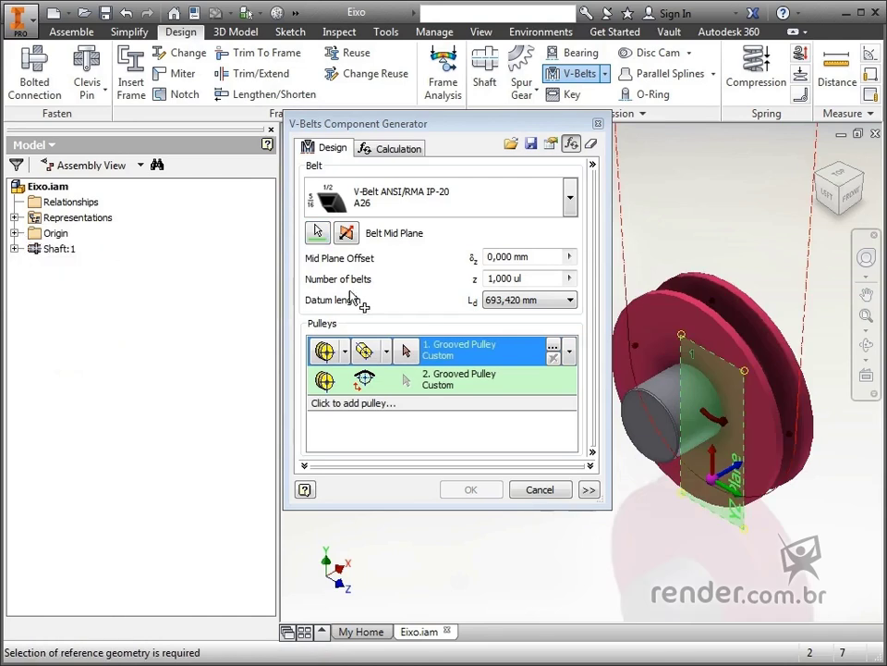
middle_drag(758, 319, 815, 410)
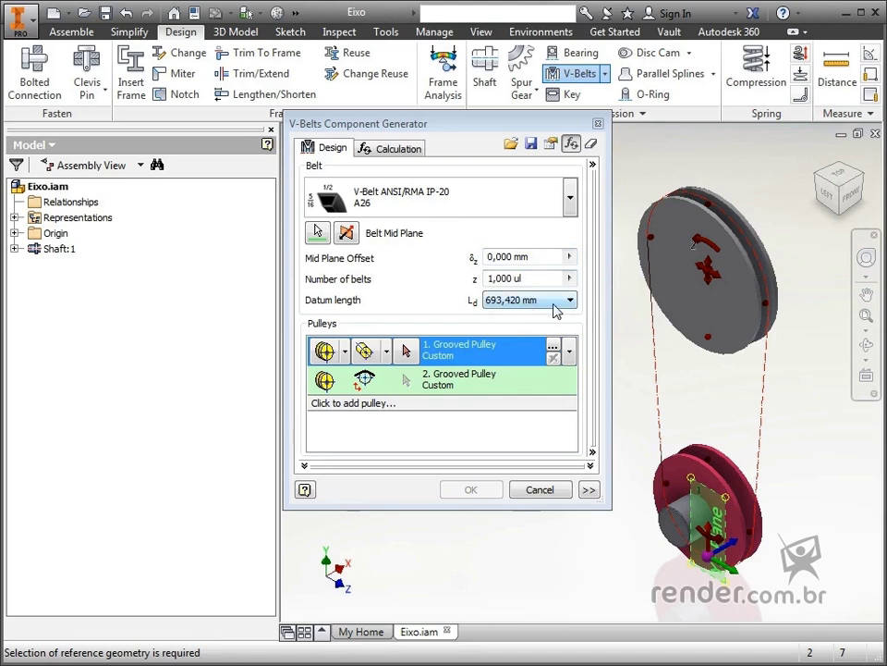
Step: Change the belt datum length from 693,420 mm to 820,420 mm, making it A31
click(557, 311)
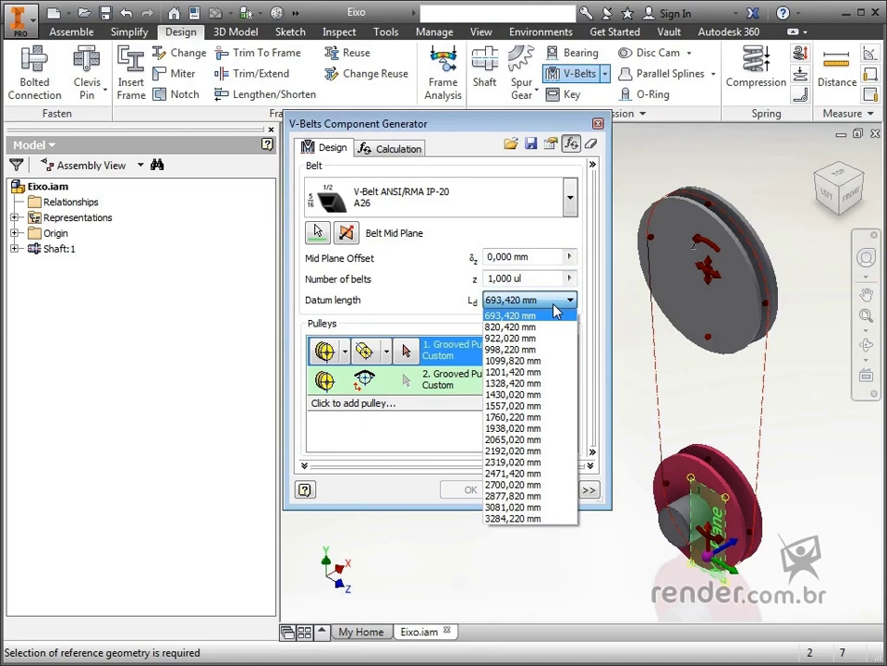
click(549, 331)
key(F2)
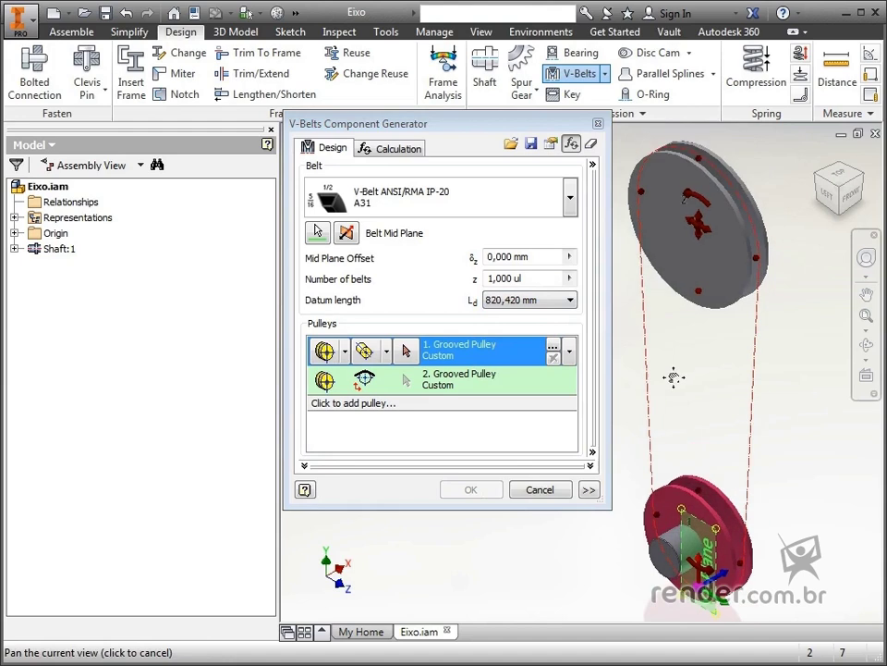
key(Escape)
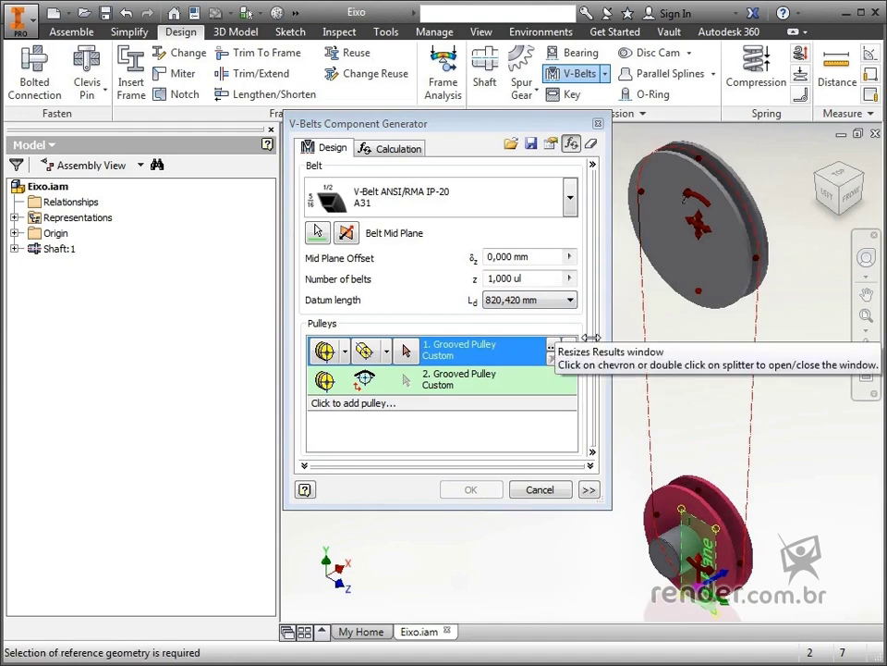
Step: Make pulley 1 a new component fixed by selected geometry on the shaft's cylindrical face
click(348, 357)
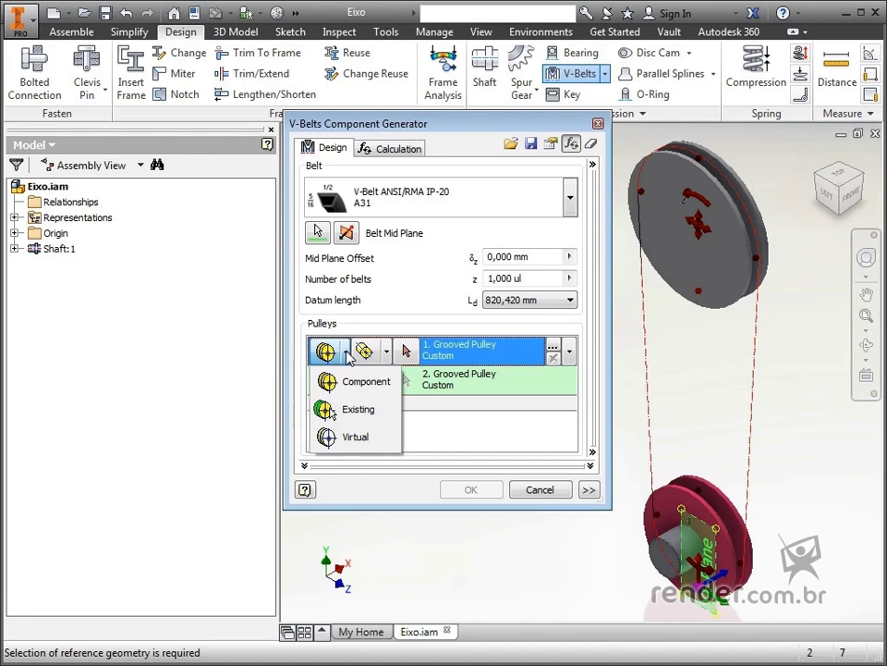
click(386, 391)
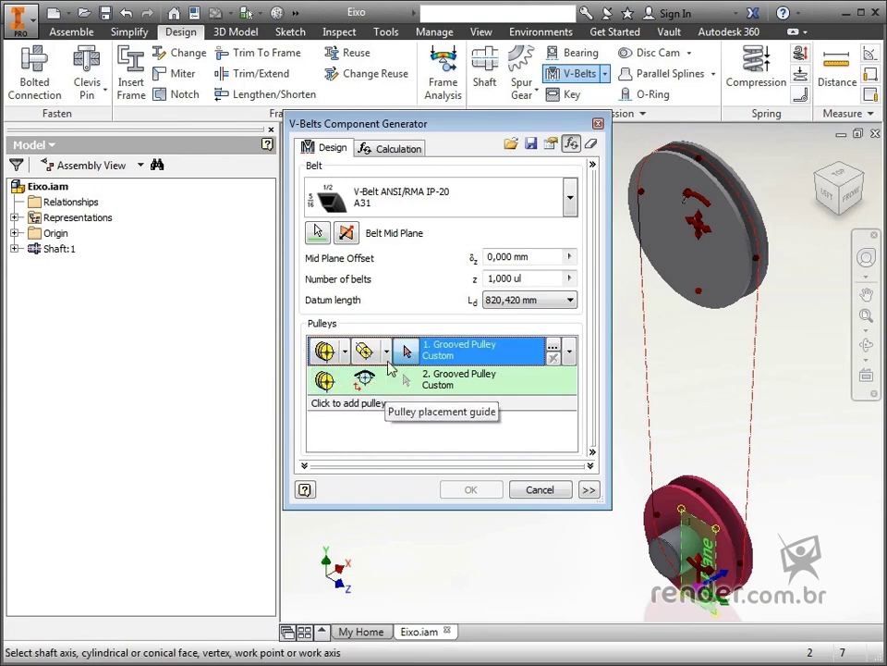
click(387, 351)
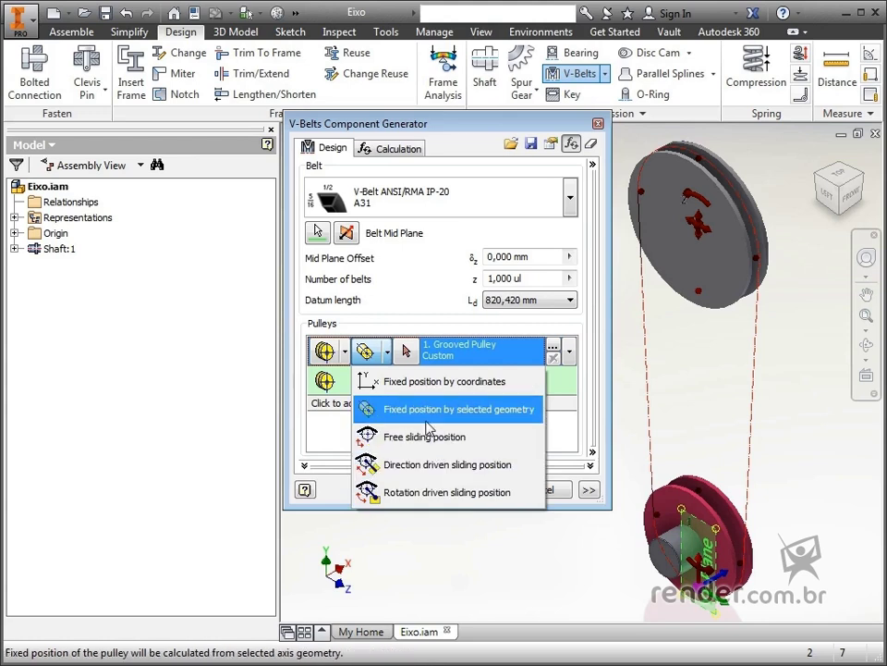
click(427, 427)
scroll(688, 540, up, 3)
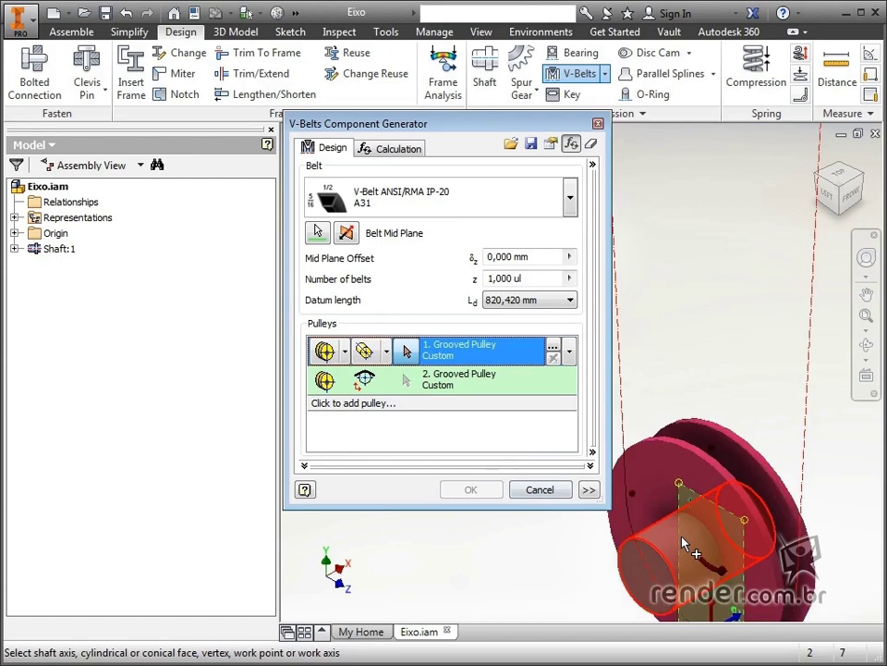
click(684, 544)
scroll(675, 547, down, 4)
middle_drag(669, 543, 642, 534)
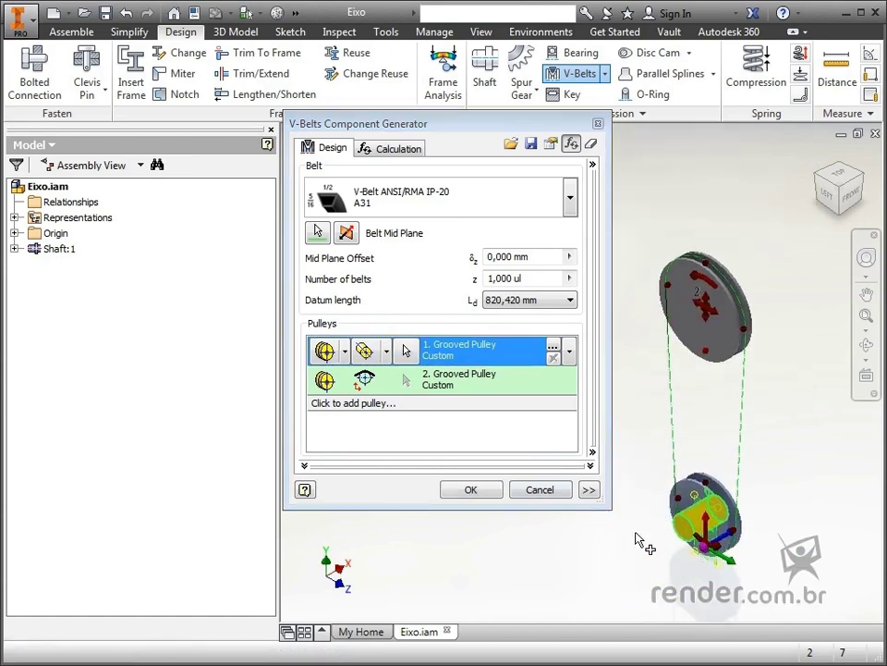
Step: Change pulley 1's diameter from 80 to 90 with custom grooves off, then select pulley 2
click(553, 347)
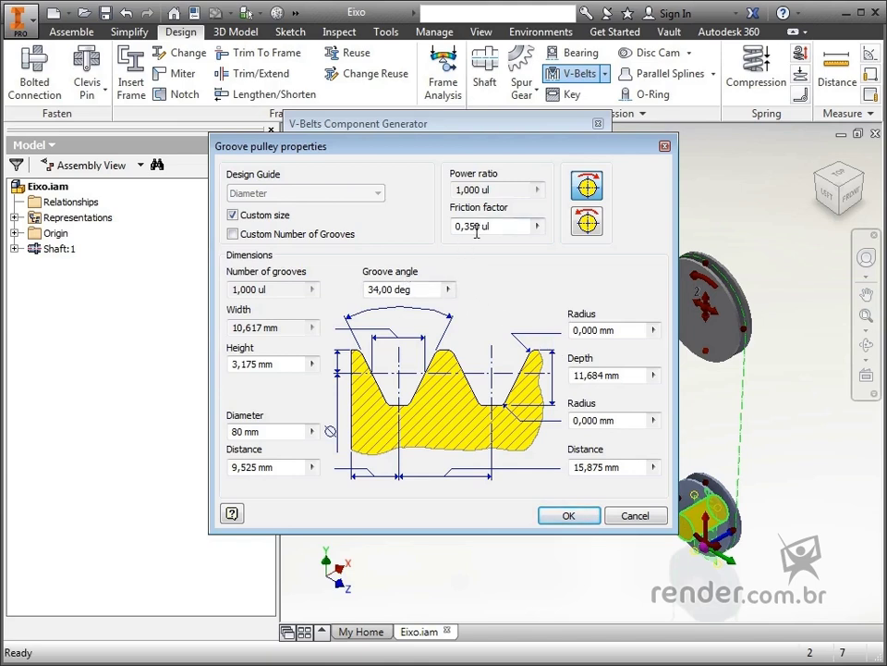
drag(283, 431, 232, 431)
text(90)
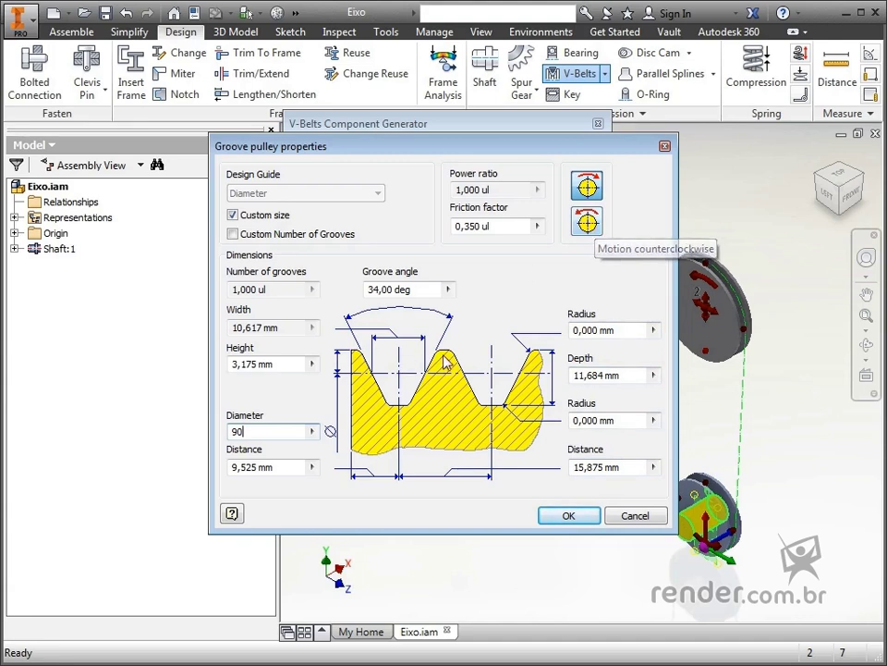
click(305, 237)
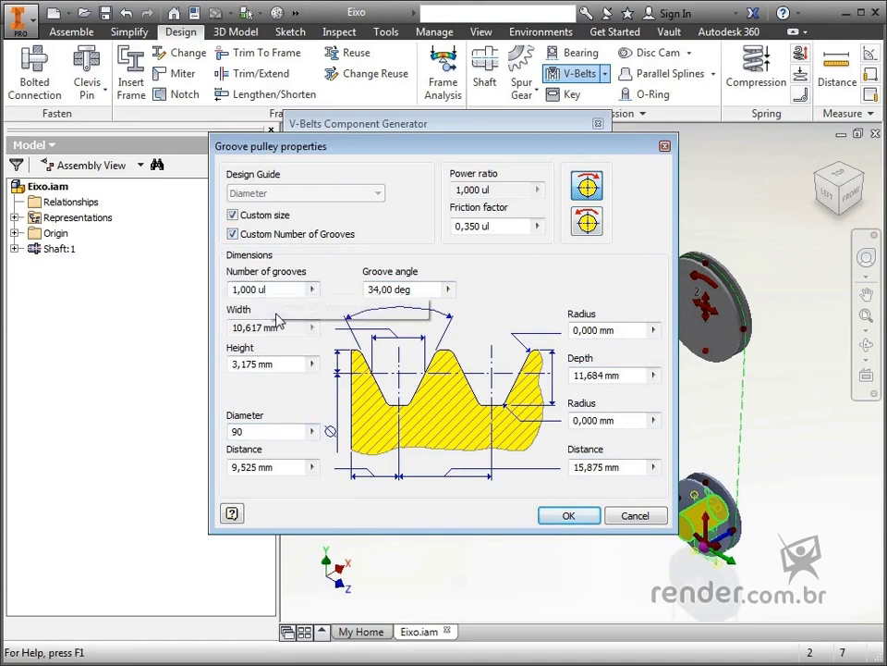
click(233, 234)
click(562, 514)
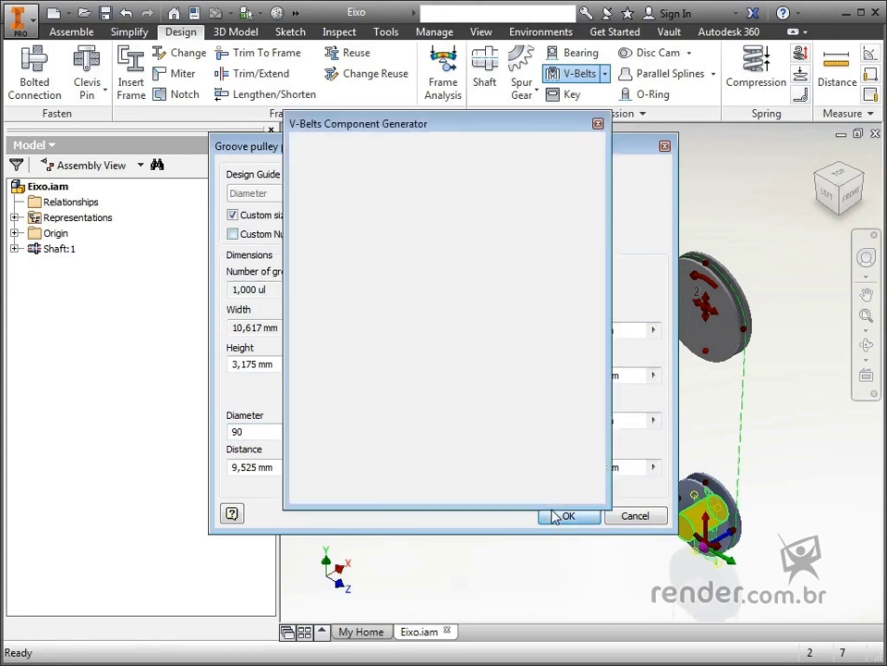
click(453, 389)
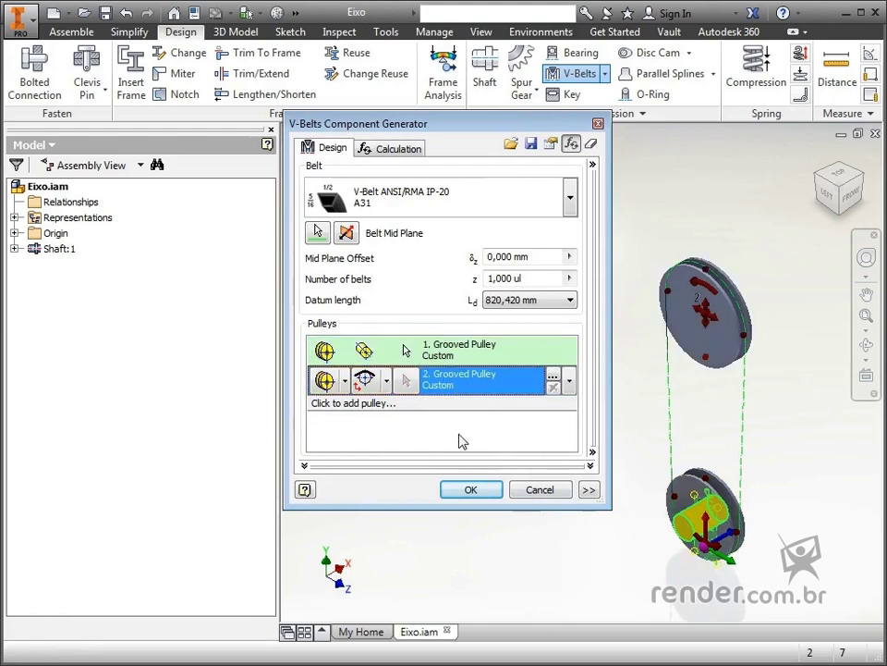
Step: Change pulley 2's diameter from 110 to 120 mm and bring up the Calculation settings
click(553, 379)
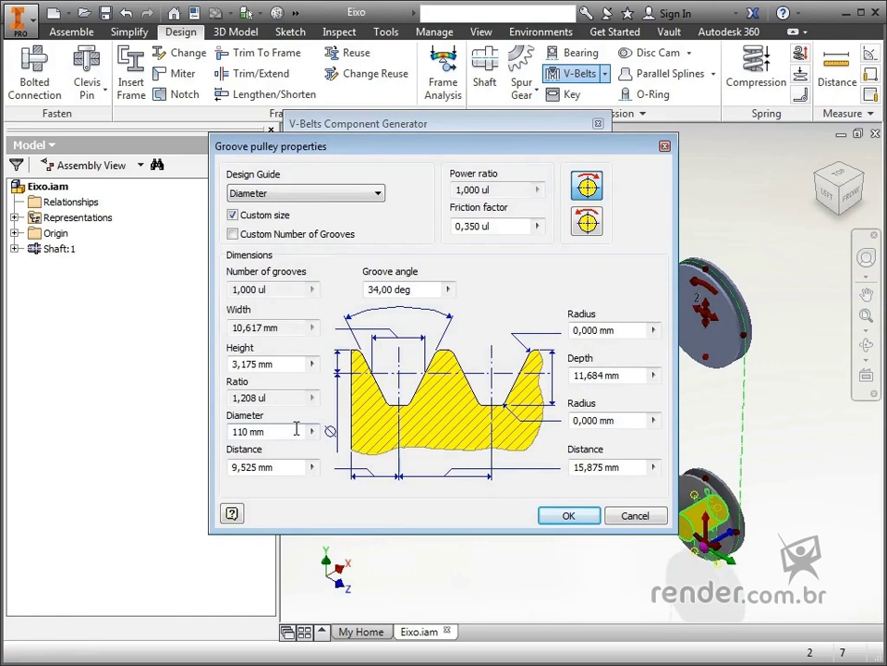
drag(279, 431, 233, 430)
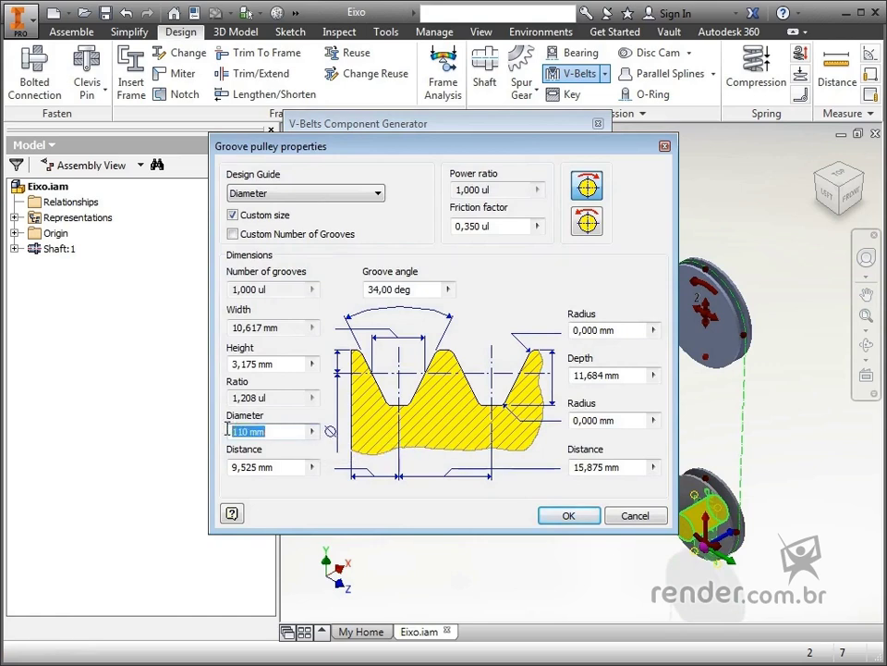
text(120)
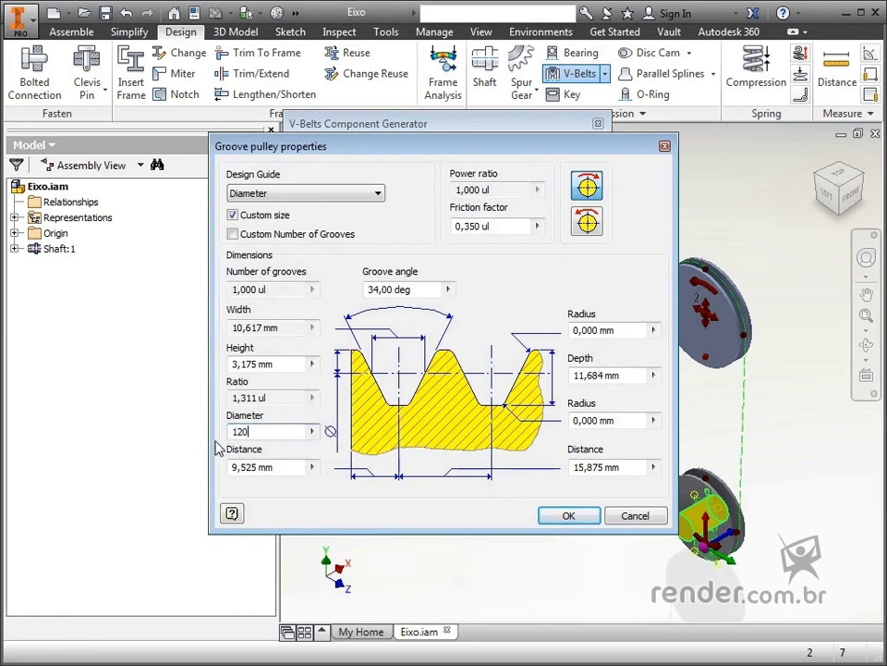
click(567, 515)
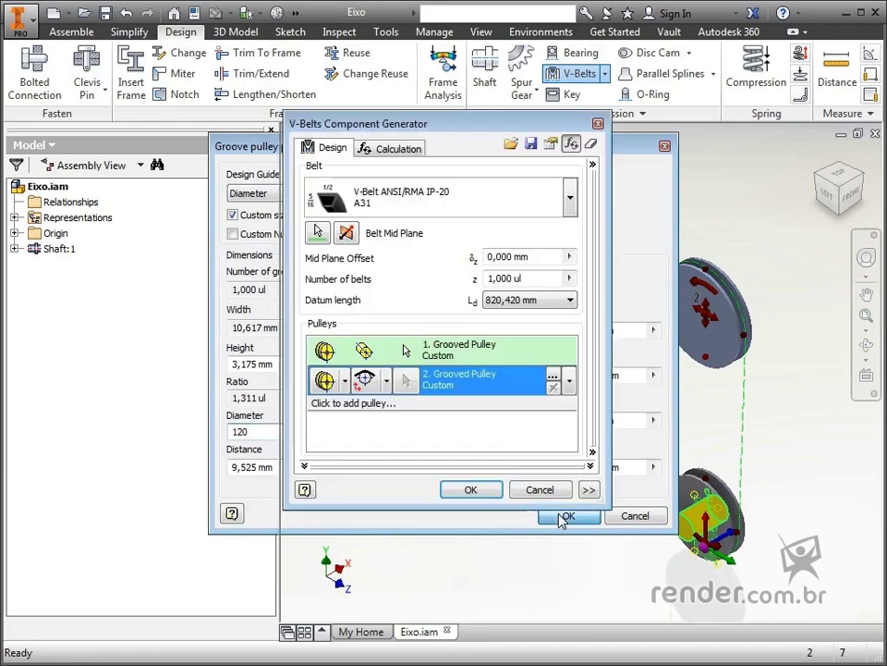
click(407, 404)
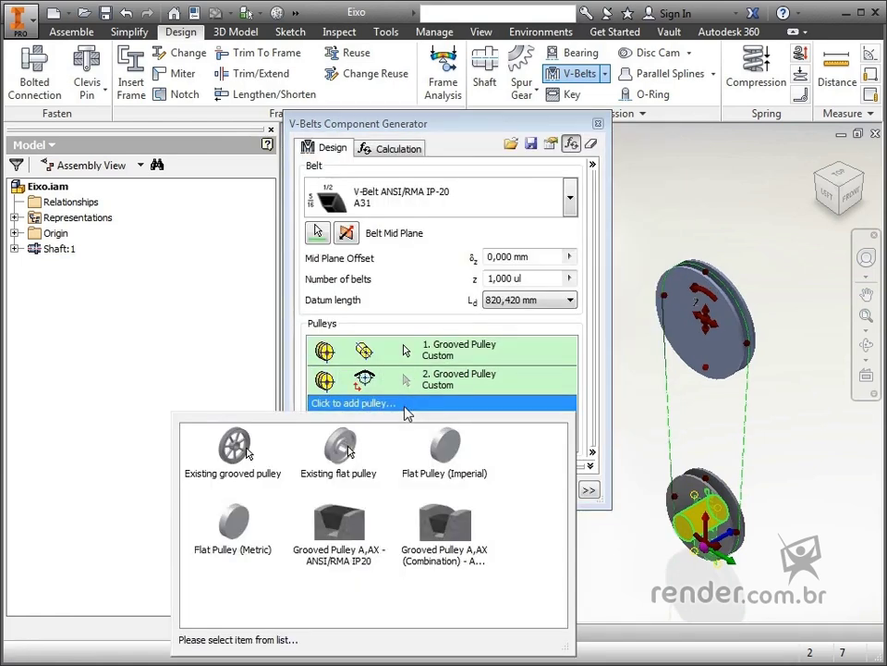
click(429, 301)
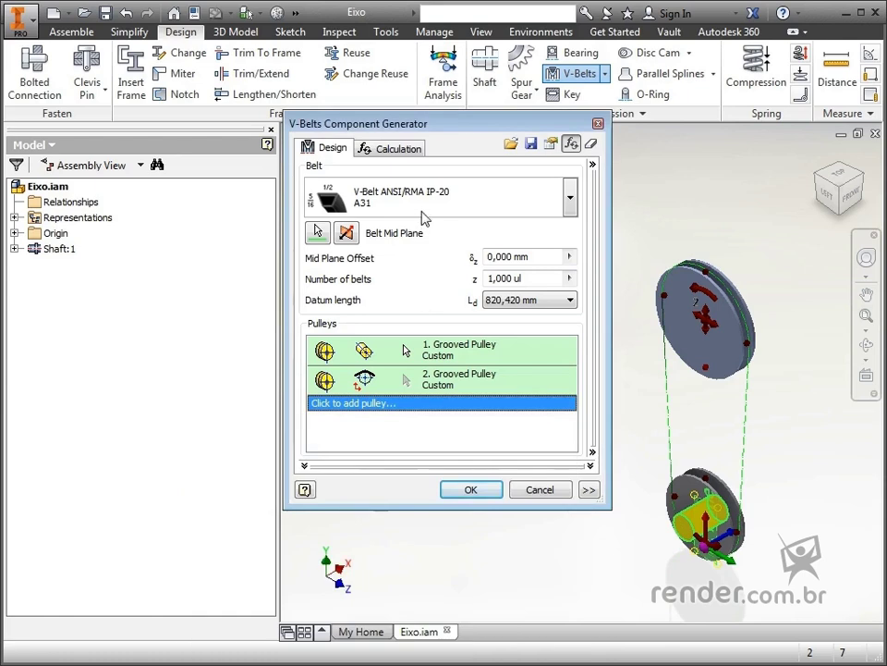
click(407, 149)
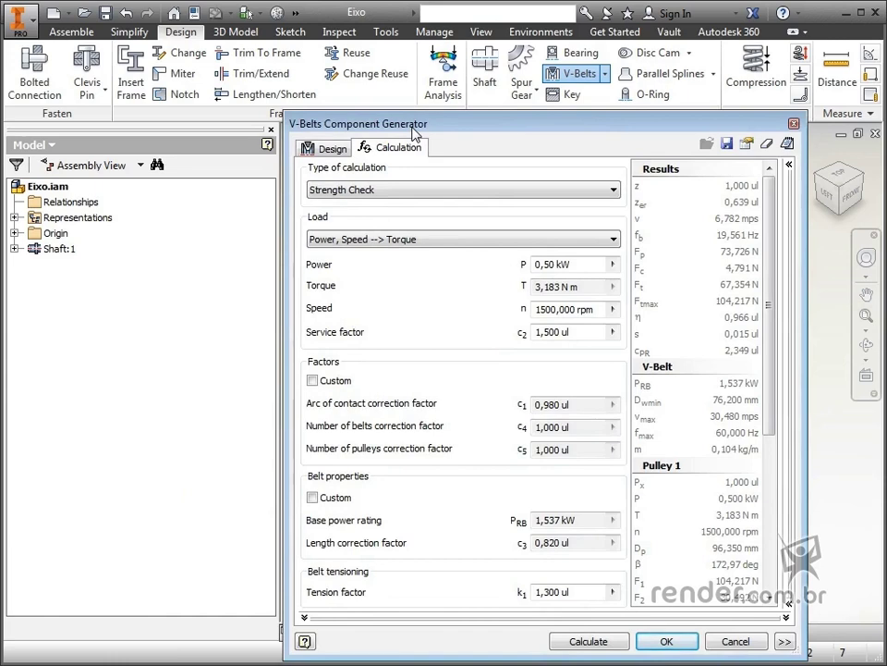
Step: Keep Strength Check as the calculation type with Power, Speed --> Torque mode
click(411, 189)
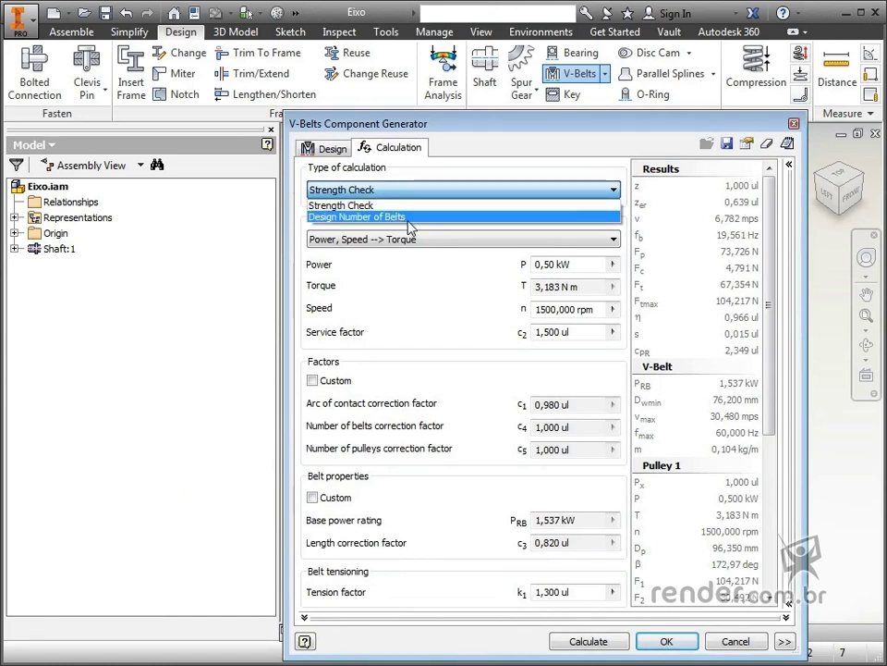
click(402, 206)
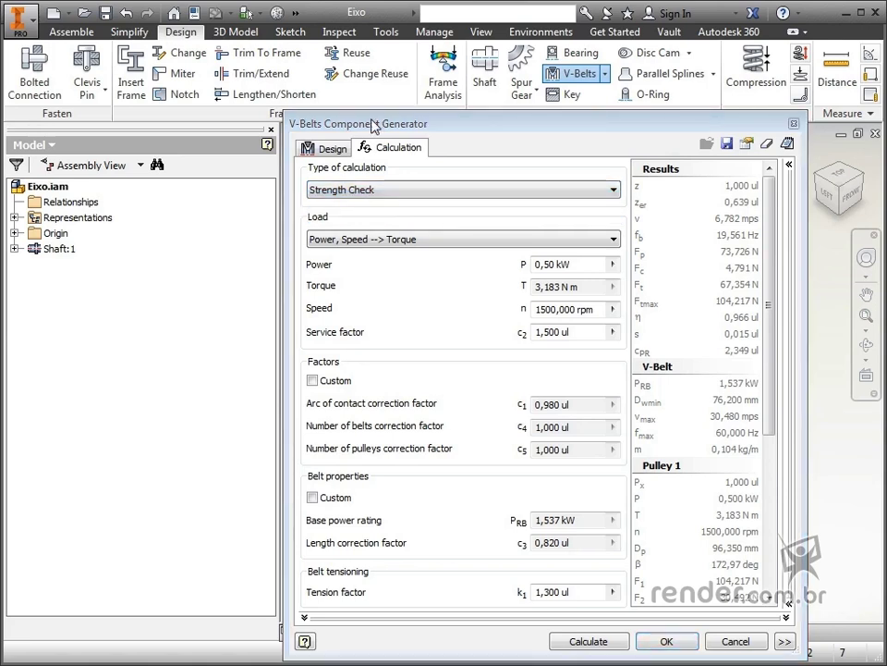
click(410, 242)
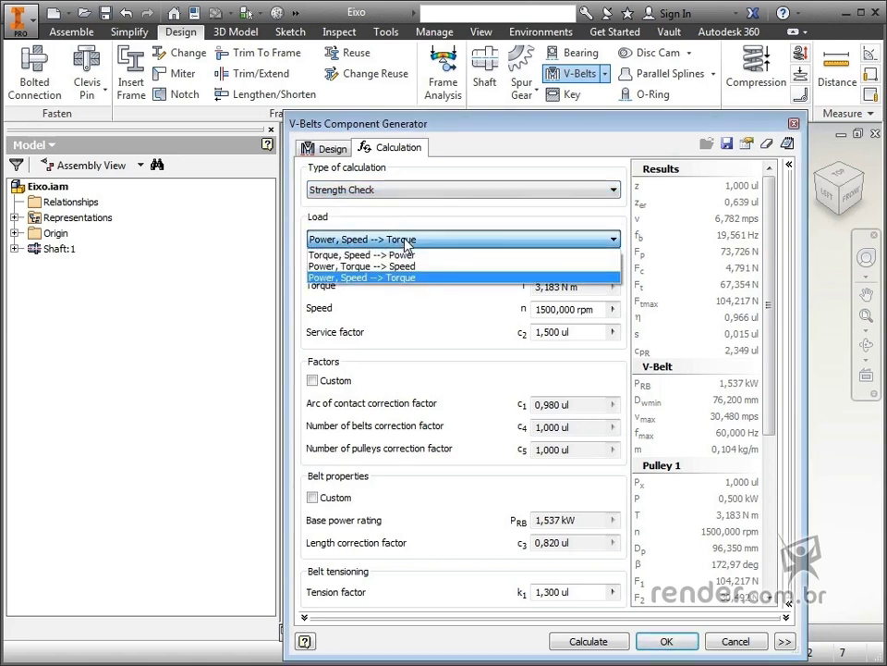
click(447, 278)
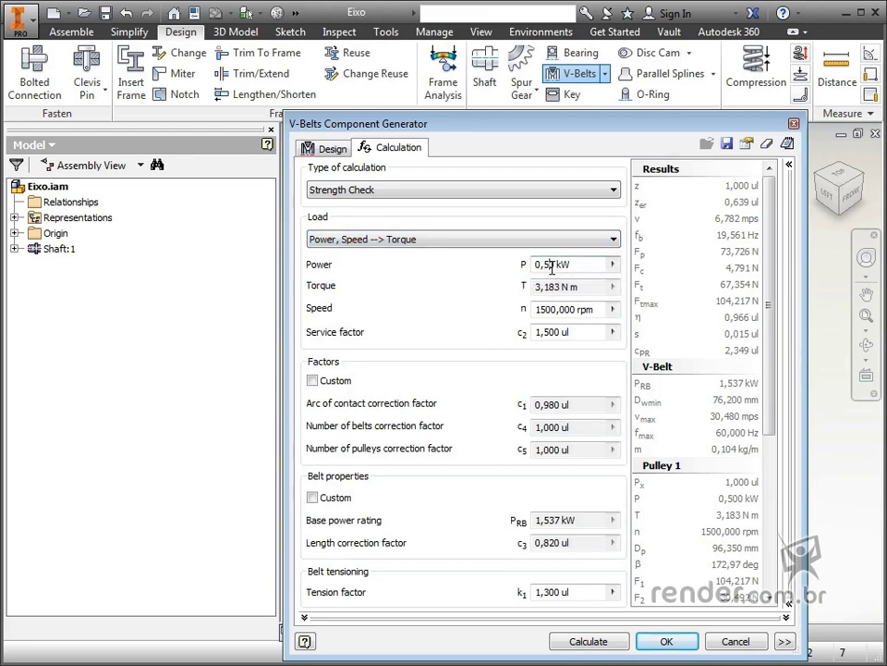
Step: Enter 1 kW power, 2000 rpm speed and 1,2 service factor, then recalculate to 4,775 N m
text(0)
double_click(559, 270)
click(538, 266)
drag(548, 313, 514, 307)
text(20)
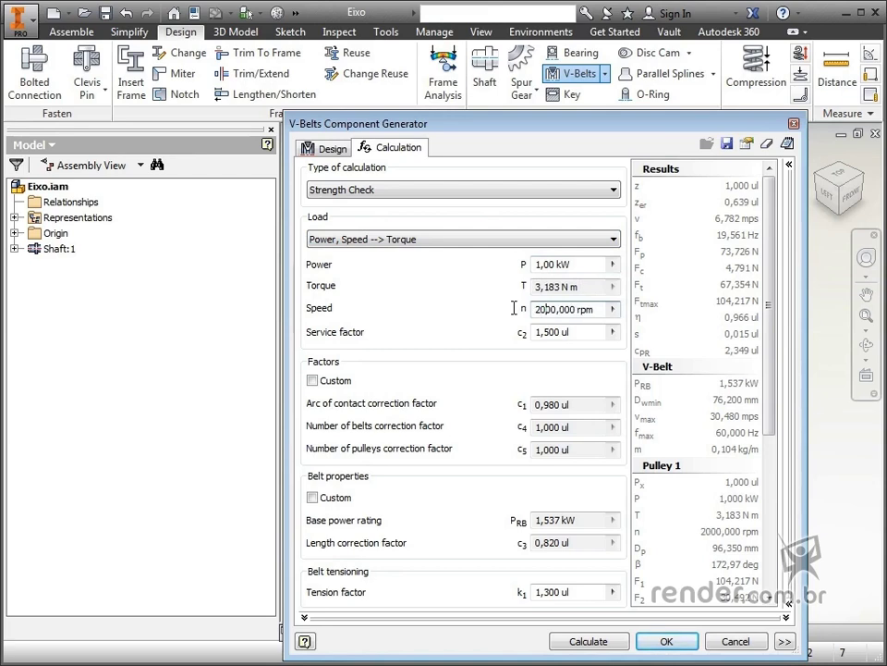
text(2)
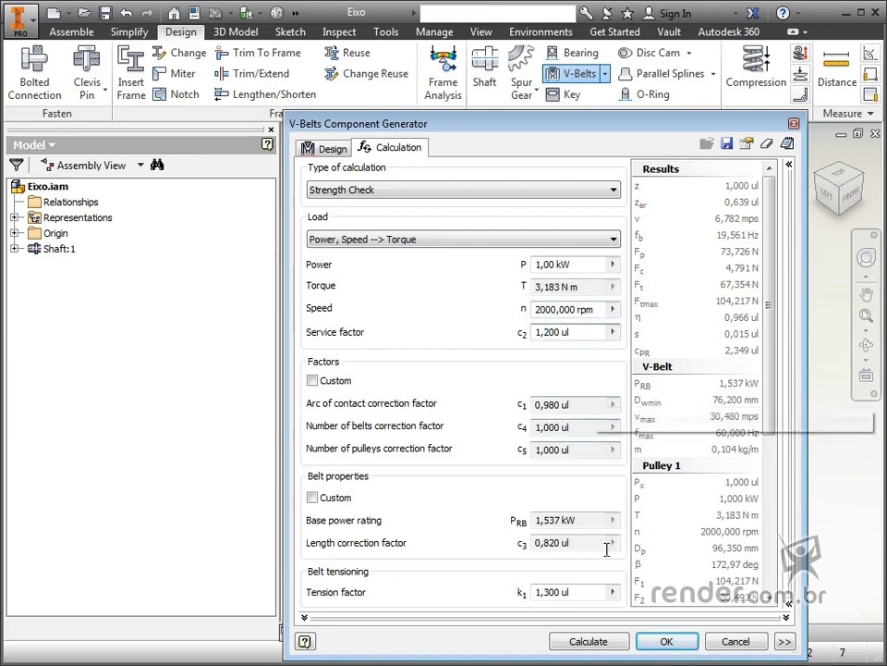
click(603, 644)
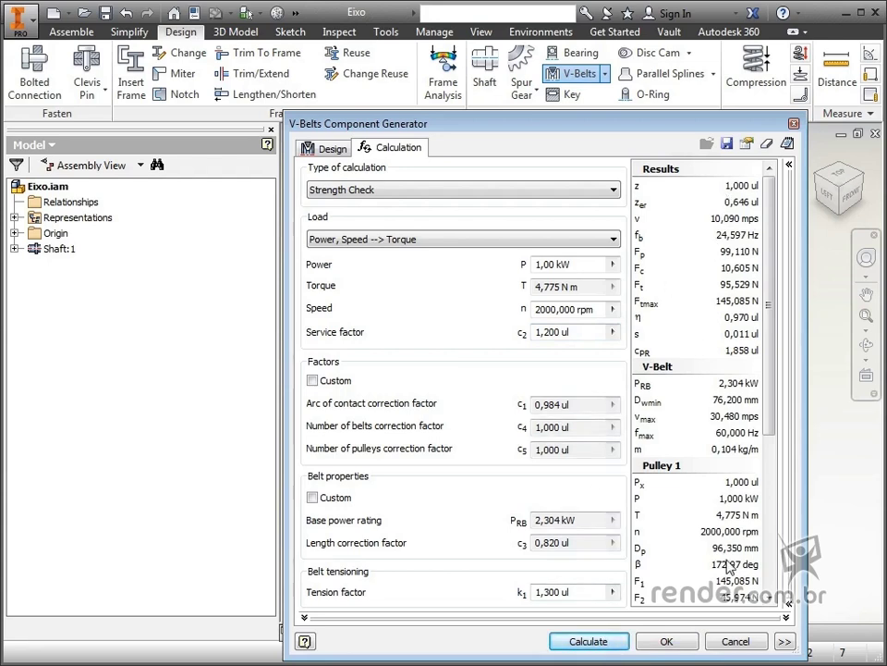
Step: Check the calculation messages for design compliance and generate V-Belt transmission:1
drag(647, 123, 603, 53)
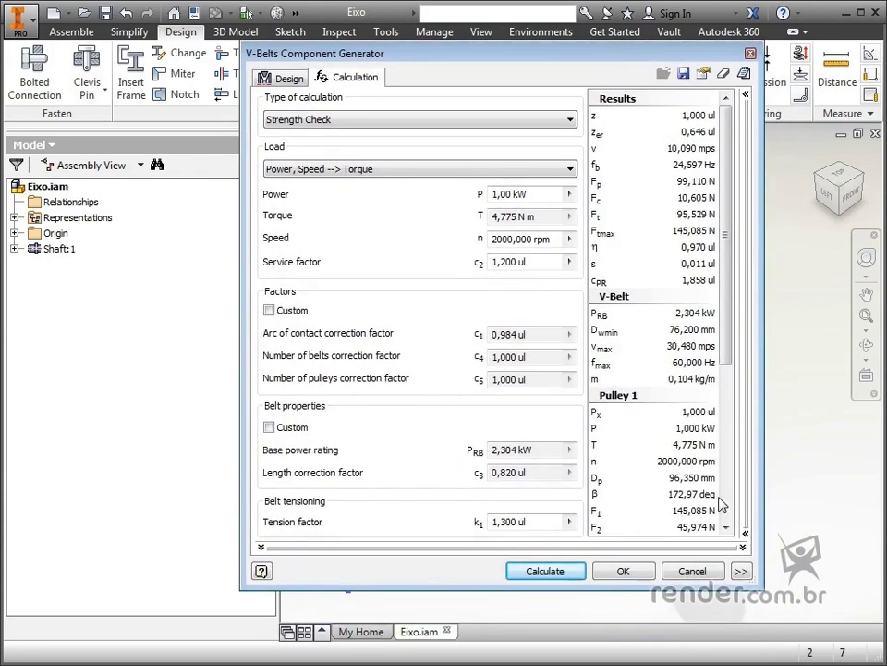
click(745, 548)
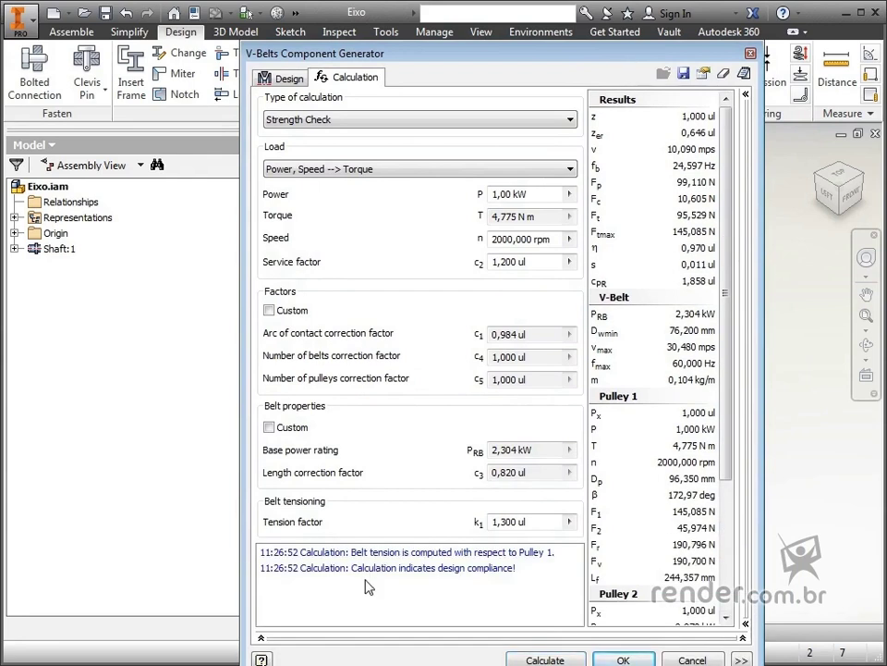
click(624, 657)
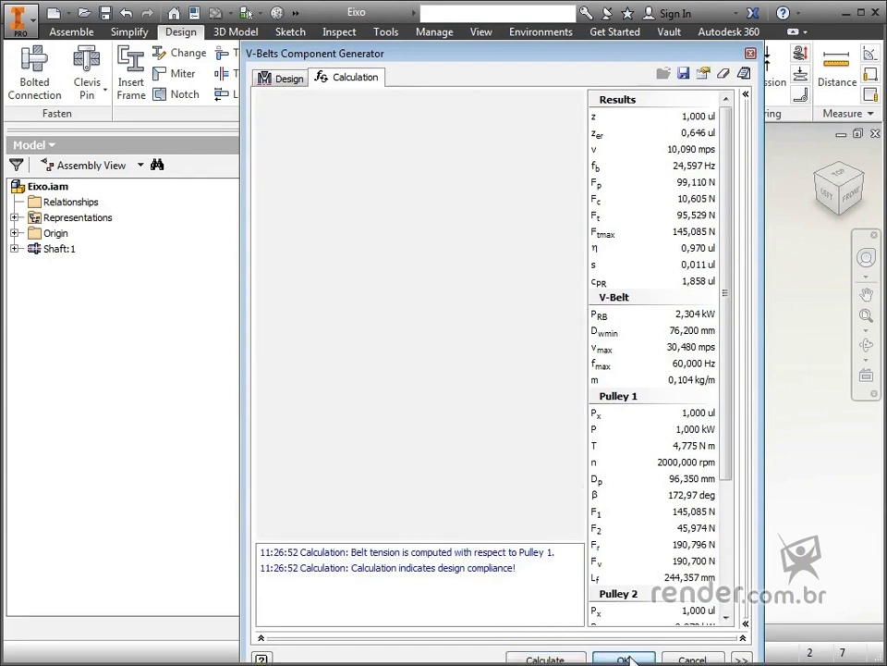
Step: Pan, zoom and orbit to inspect the belt wrapped around both pulleys
key(F2)
drag(558, 519, 478, 507)
scroll(477, 511, up, 4)
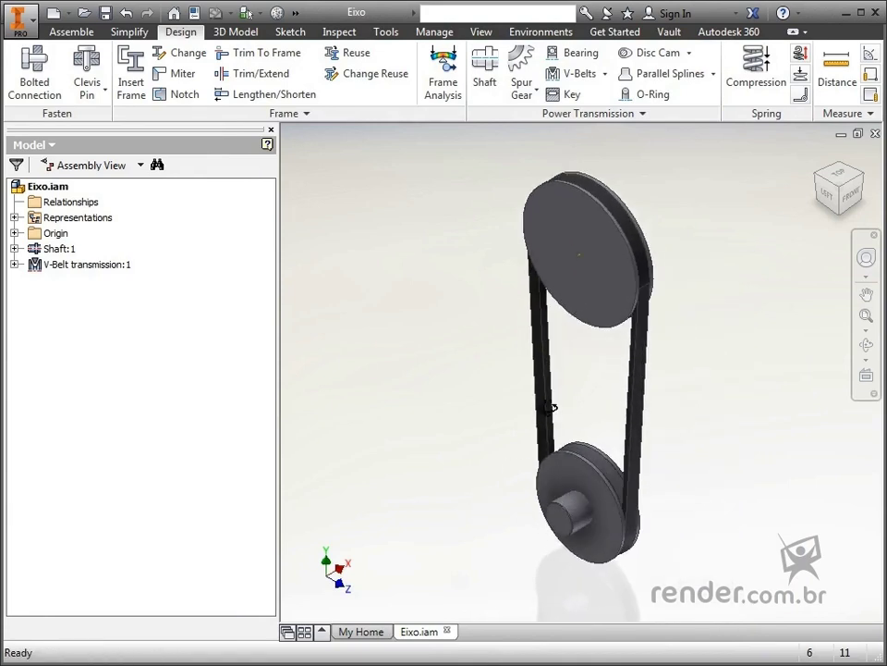
key(F4)
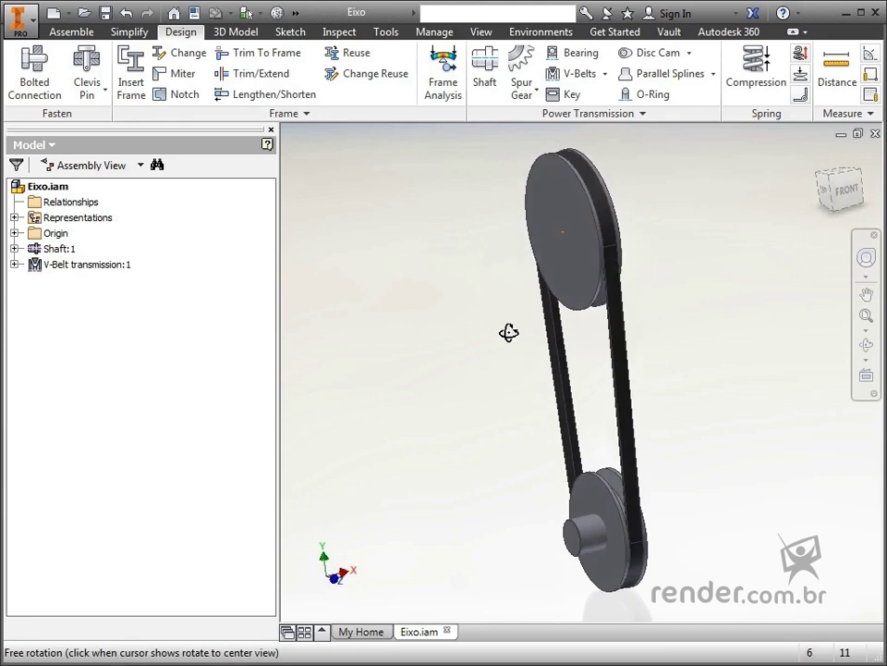